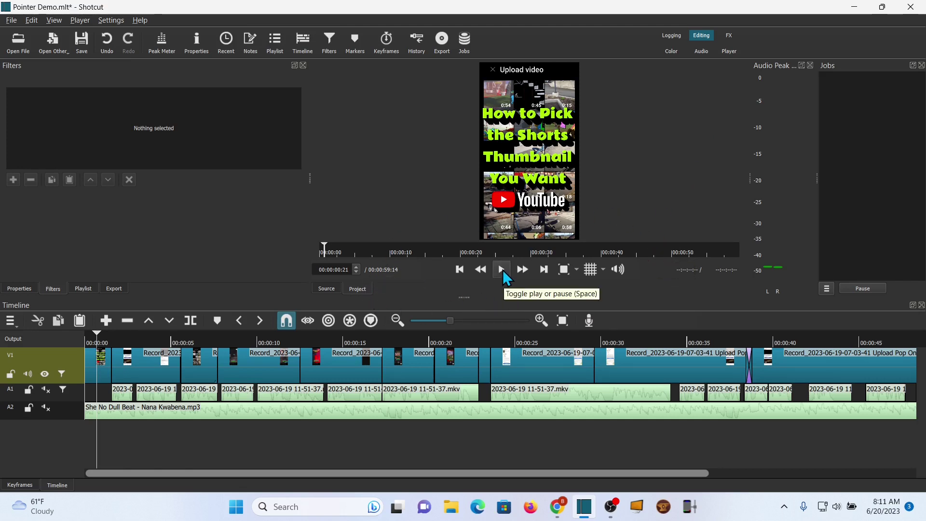
# Step: Play the edit and pause at 00:00:03:10, where the phone's Create menu appears
pyautogui.click(502, 269)
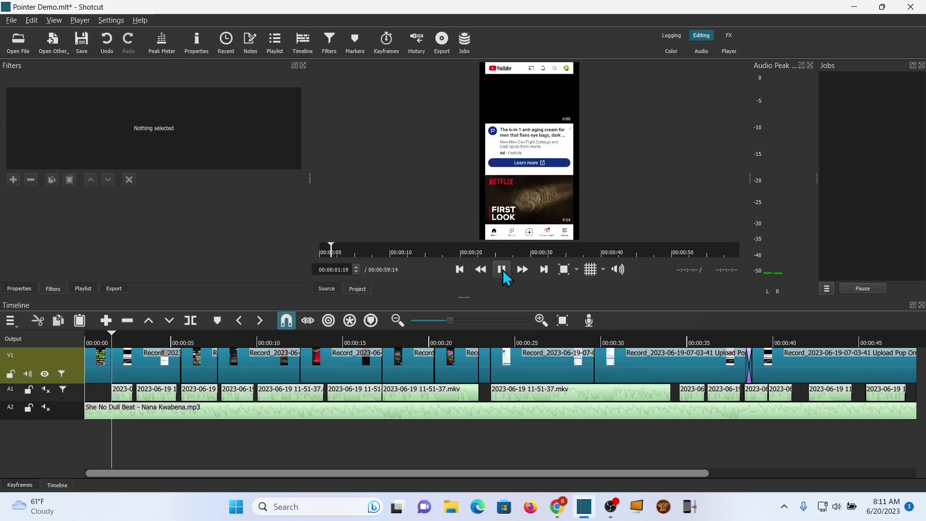
pyautogui.click(503, 270)
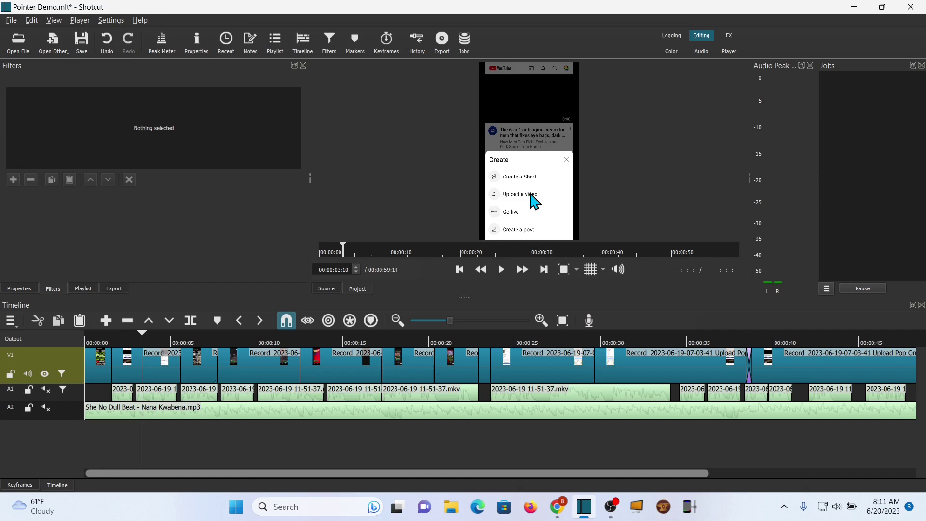
# Step: Add a new video track V2 above V1
pyautogui.rightClick(73, 380)
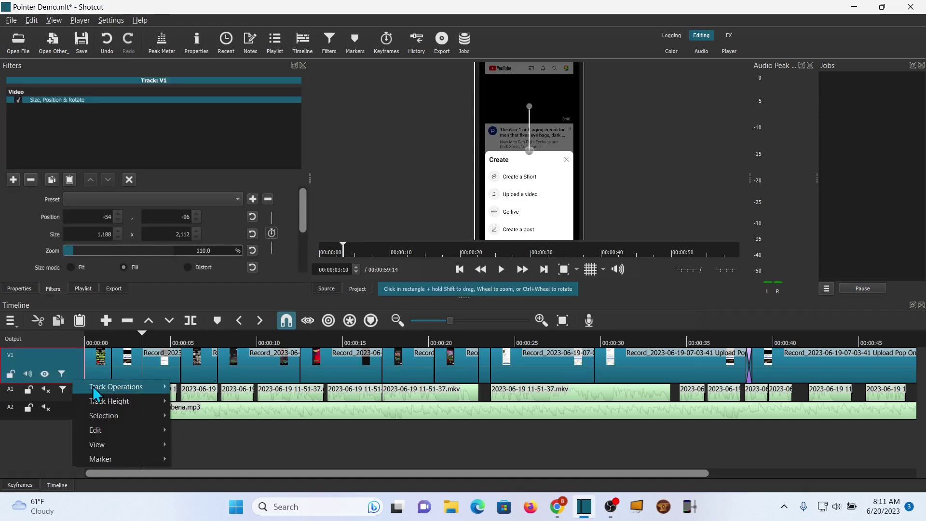
pyautogui.moveTo(97, 388)
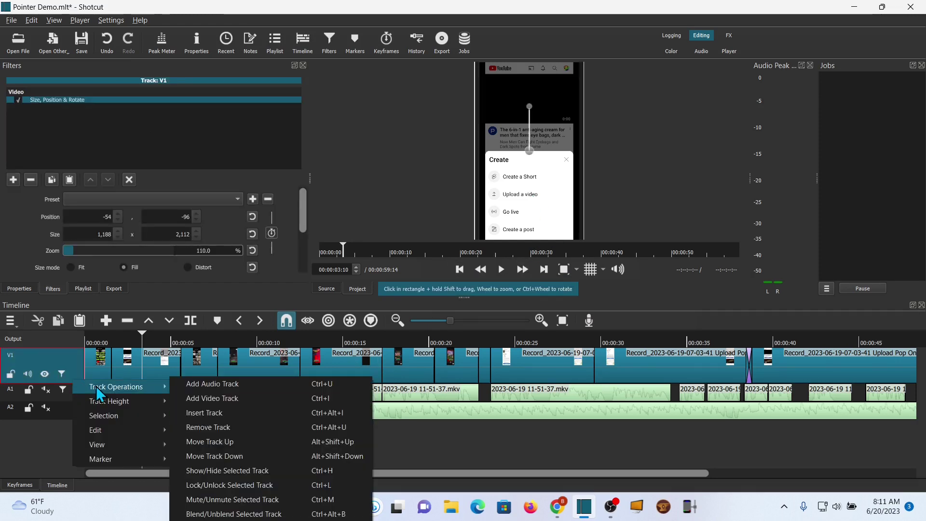
pyautogui.click(196, 400)
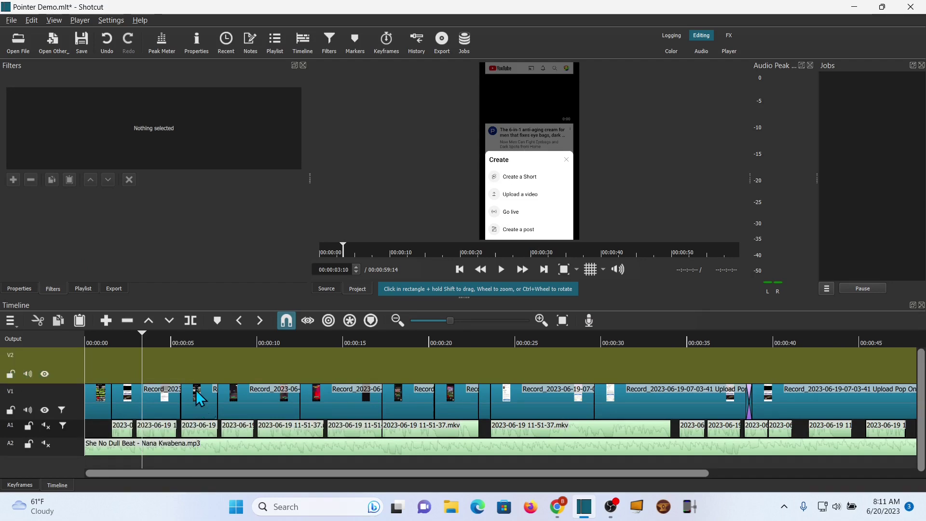
# Step: Import Yellow Arrow.png and place it on V2 at about one second, over the Create menu frame
pyautogui.click(107, 371)
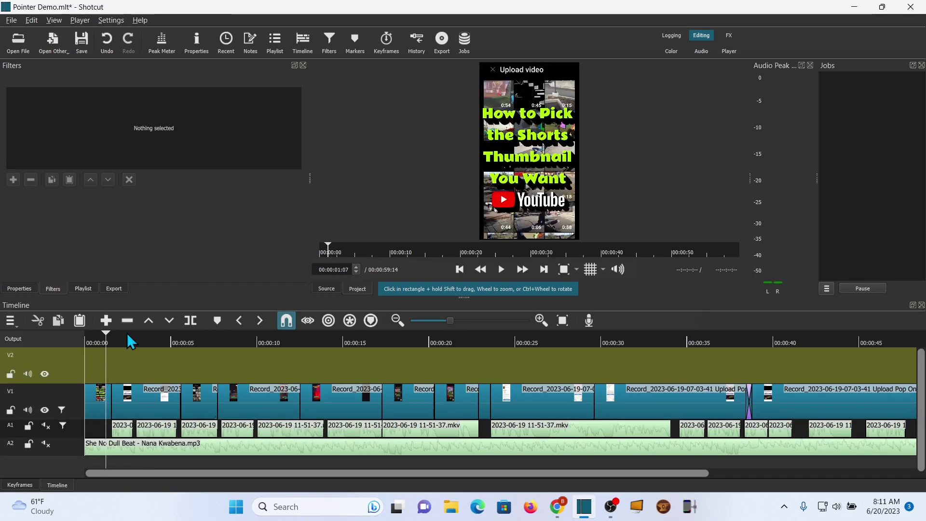
pyautogui.click(25, 40)
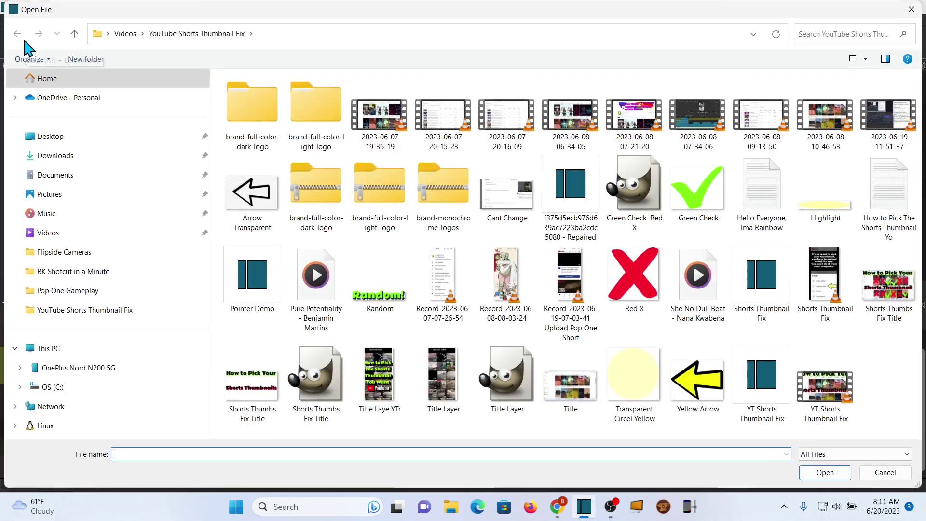
pyautogui.click(697, 386)
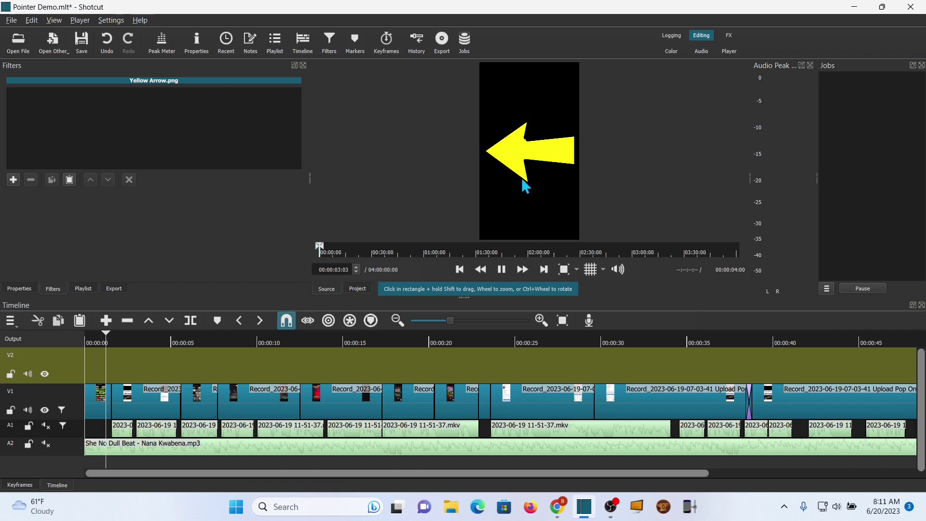
pyautogui.moveTo(530, 166); pyautogui.dragTo(136, 360)
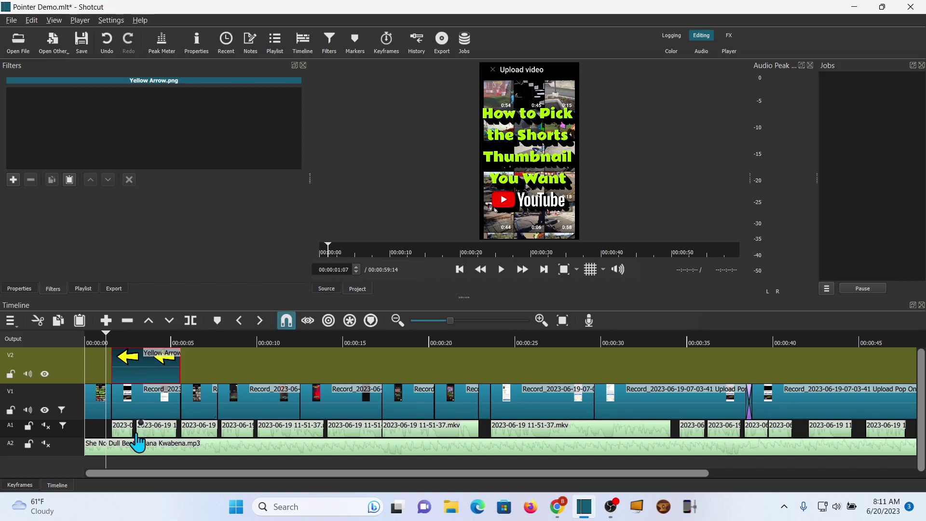
pyautogui.click(141, 458)
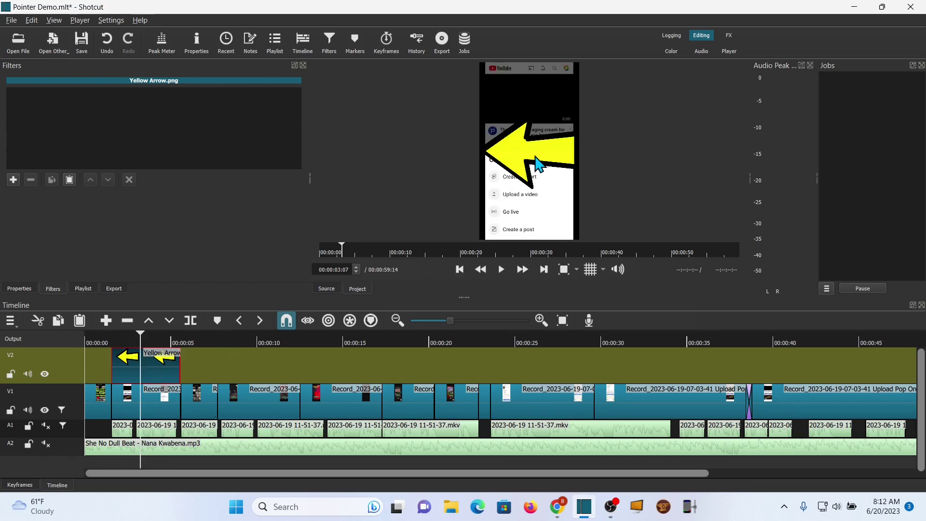
# Step: Apply Size, Position & Rotate to the arrow, sizing it 549x417 at 247,980 over Create a Short
pyautogui.click(13, 180)
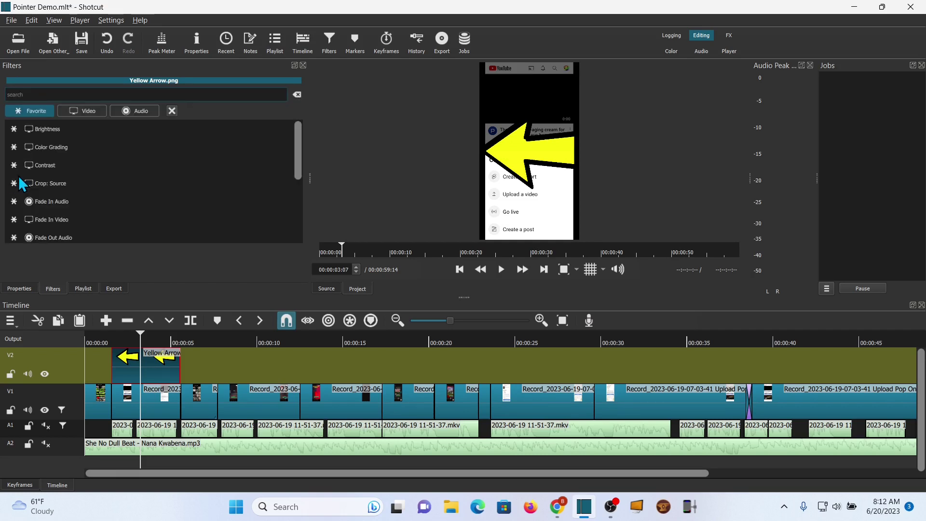
pyautogui.scroll(-3, 31, 172)
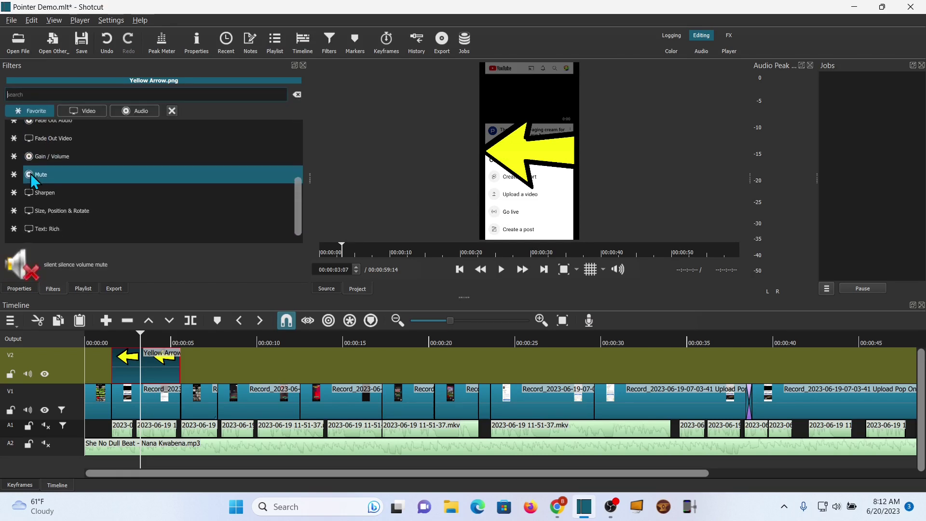
pyautogui.click(39, 198)
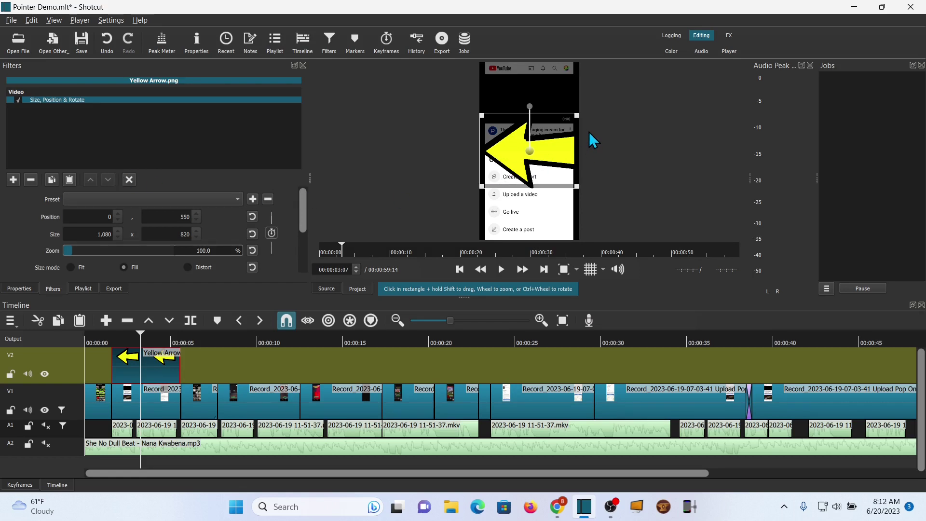
pyautogui.moveTo(579, 114); pyautogui.dragTo(543, 181)
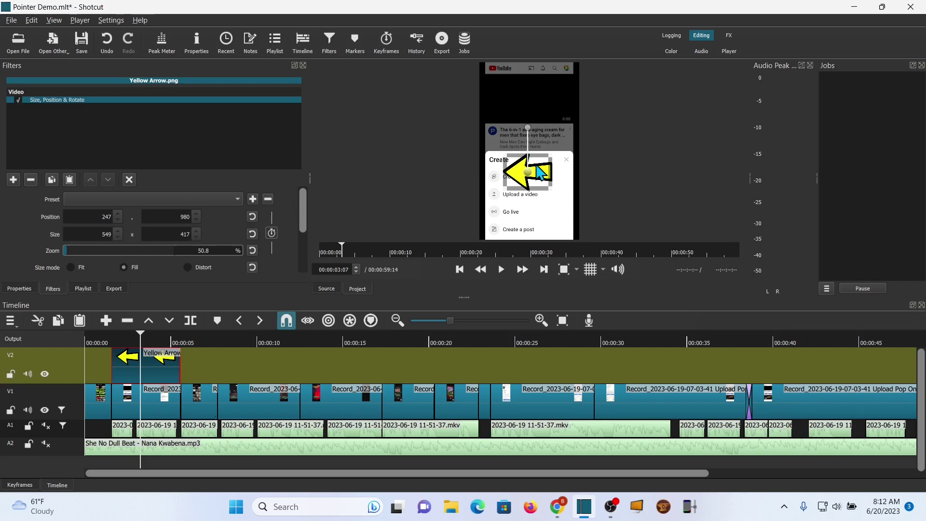
# Step: Add an Opacity filter to the arrow clip and lower its level to 47%
pyautogui.click(13, 180)
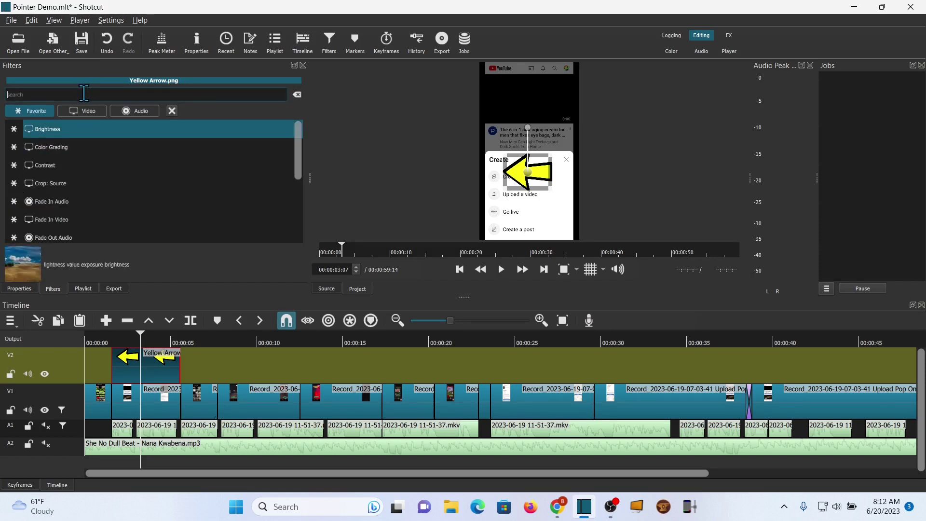
pyautogui.write('cpa')
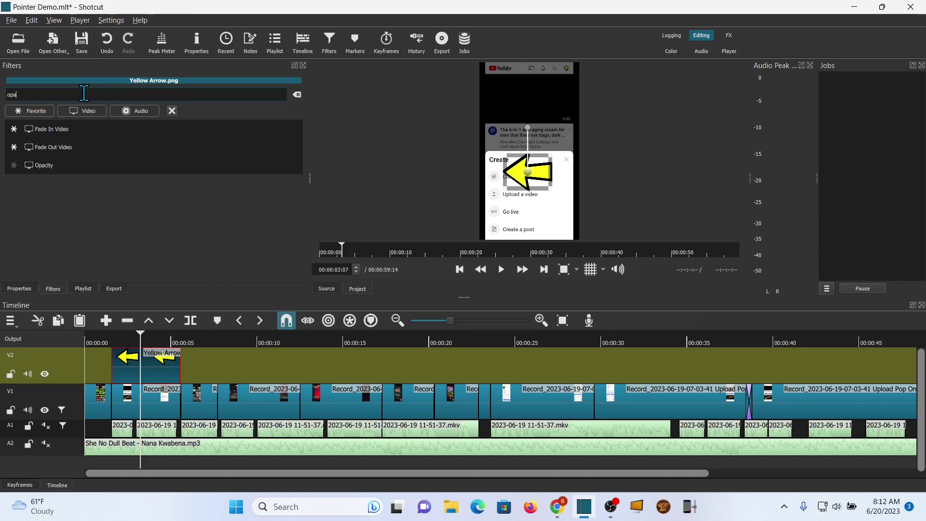
pyautogui.click(76, 169)
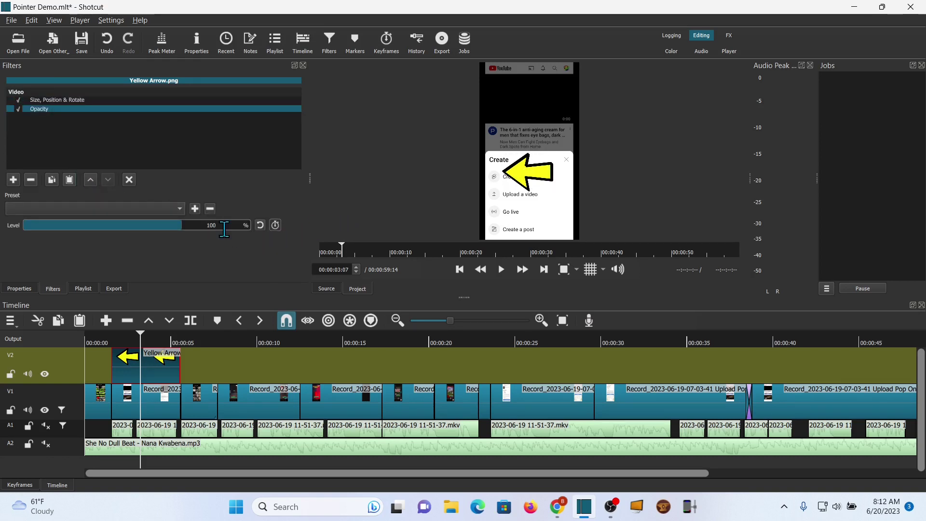
pyautogui.moveTo(181, 227); pyautogui.dragTo(97, 225)
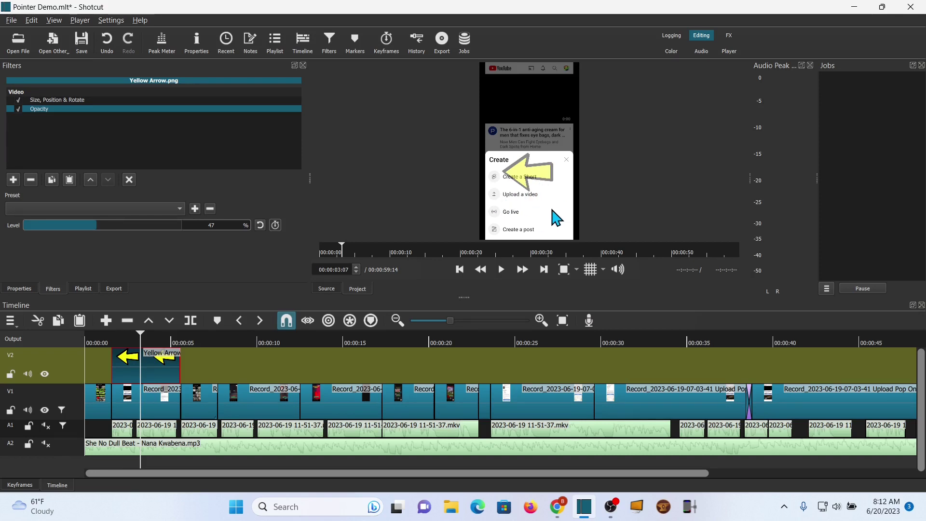
# Step: Rotate the arrow downward, zoom it to 30% and place it at 379,1481 over the create button
pyautogui.click(107, 100)
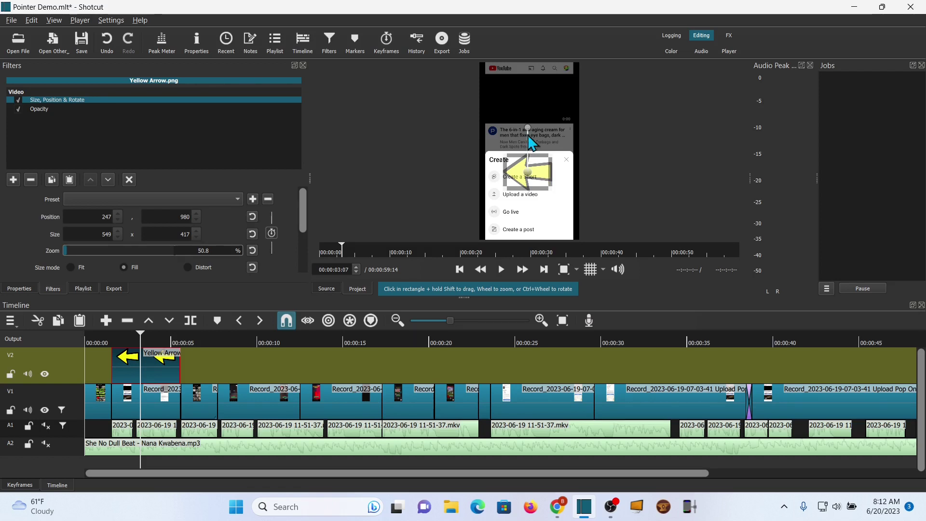
pyautogui.moveTo(527, 130); pyautogui.dragTo(447, 173)
pyautogui.moveTo(138, 462); pyautogui.dragTo(115, 458)
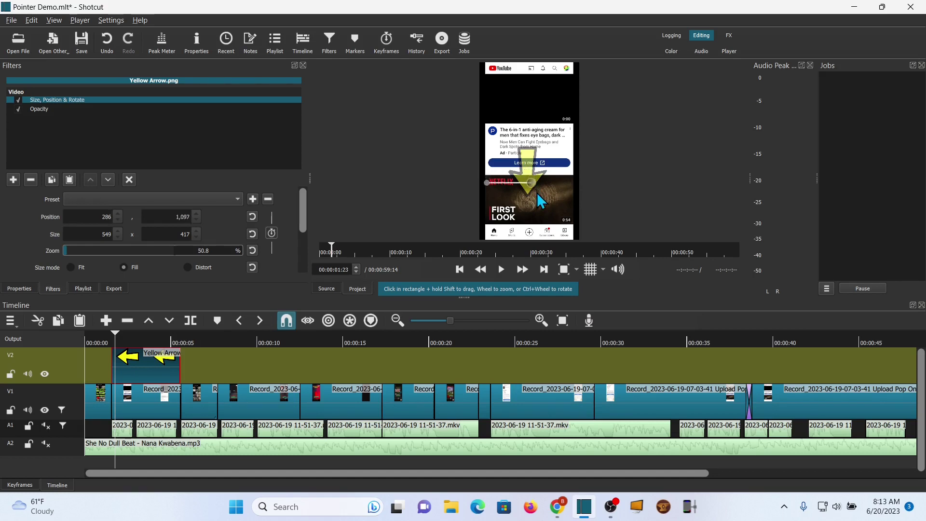
pyautogui.moveTo(537, 193); pyautogui.dragTo(537, 213)
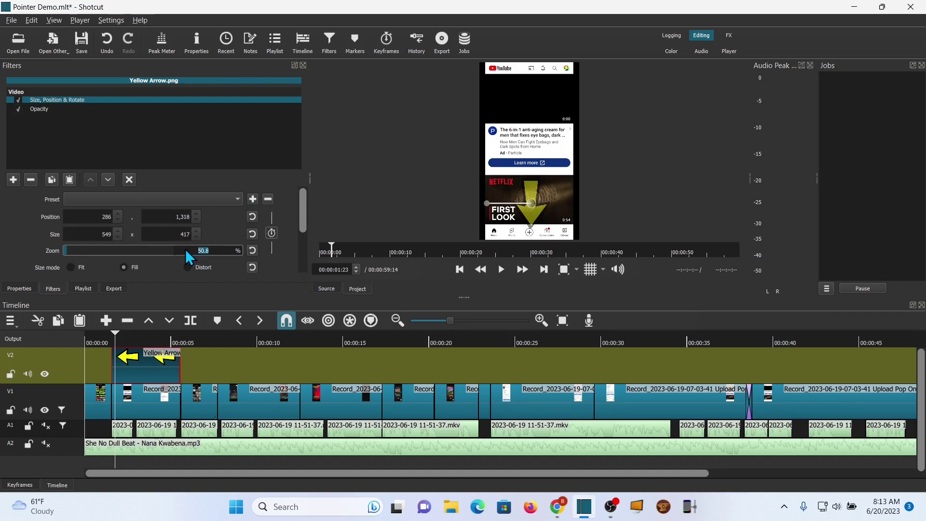
pyautogui.write('30')
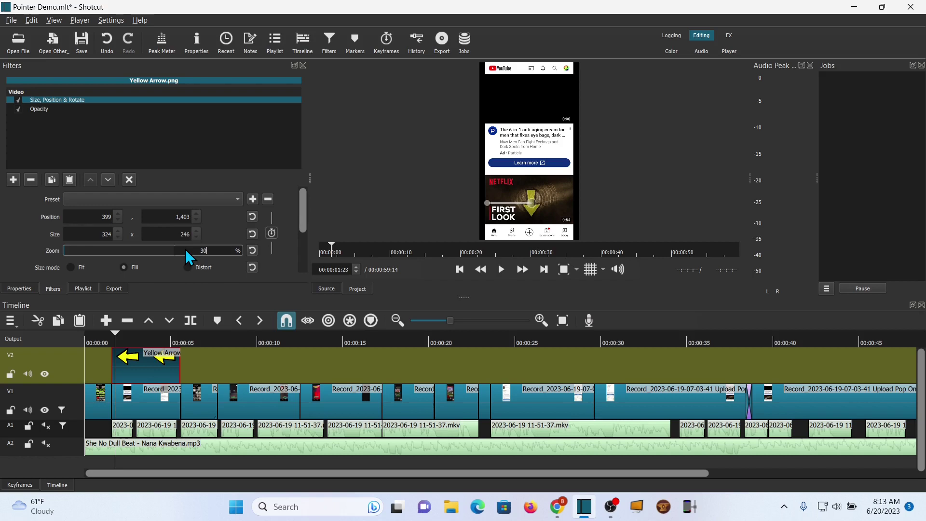
pyautogui.click(534, 218)
pyautogui.moveTo(534, 218); pyautogui.dragTo(534, 229)
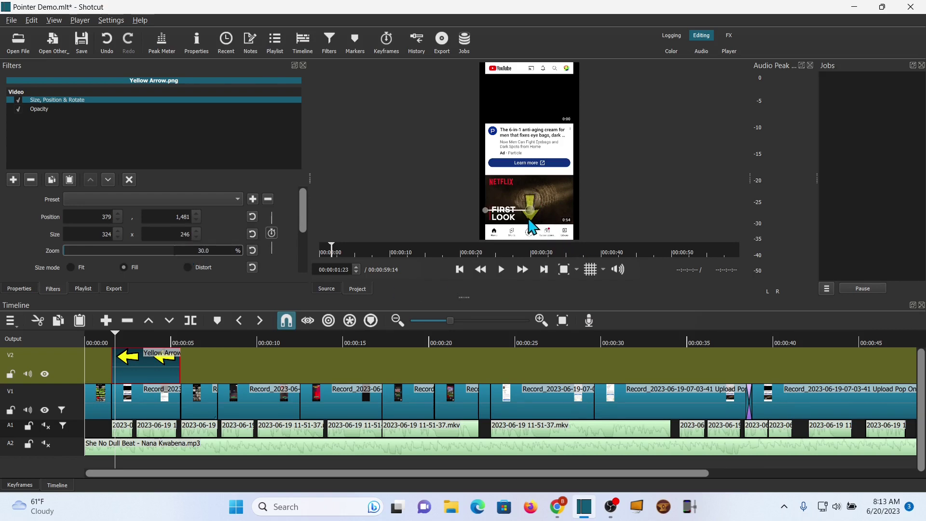
# Step: Stretch the Yellow Arrow clip on V2 to about 00:00:44 and preview at 00:00:03:14
pyautogui.moveTo(179, 369); pyautogui.dragTo(870, 369)
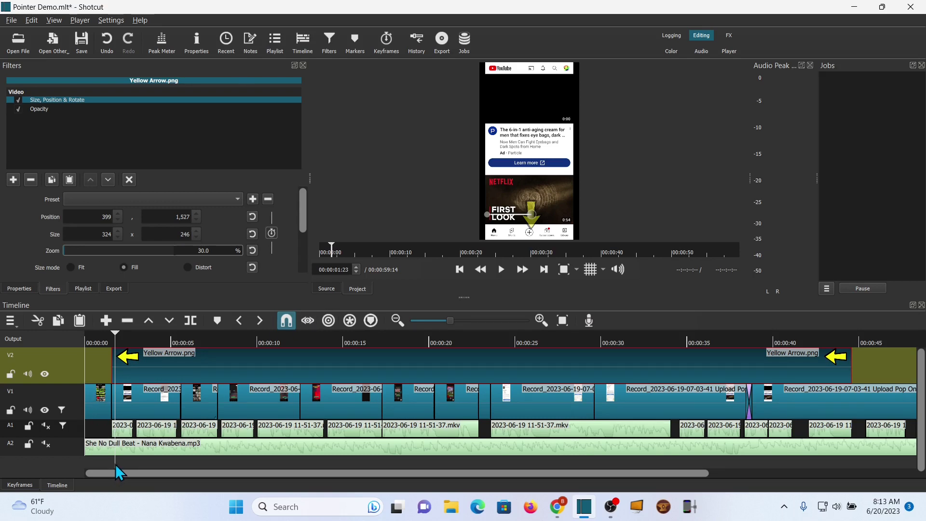
pyautogui.moveTo(114, 464); pyautogui.dragTo(123, 465)
# Step: Stop playback, split the arrow clip at the playhead and select the new second piece
pyautogui.click(502, 270)
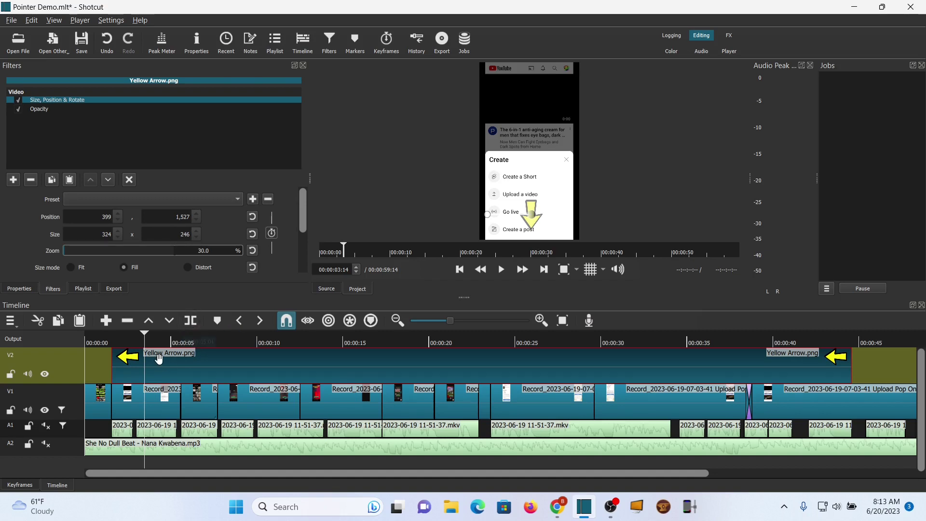
pyautogui.click(192, 323)
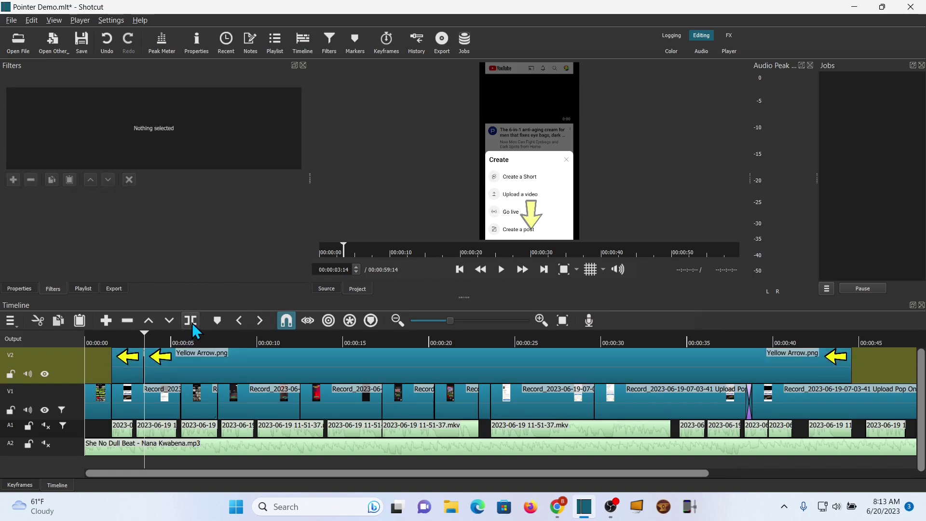
pyautogui.click(255, 369)
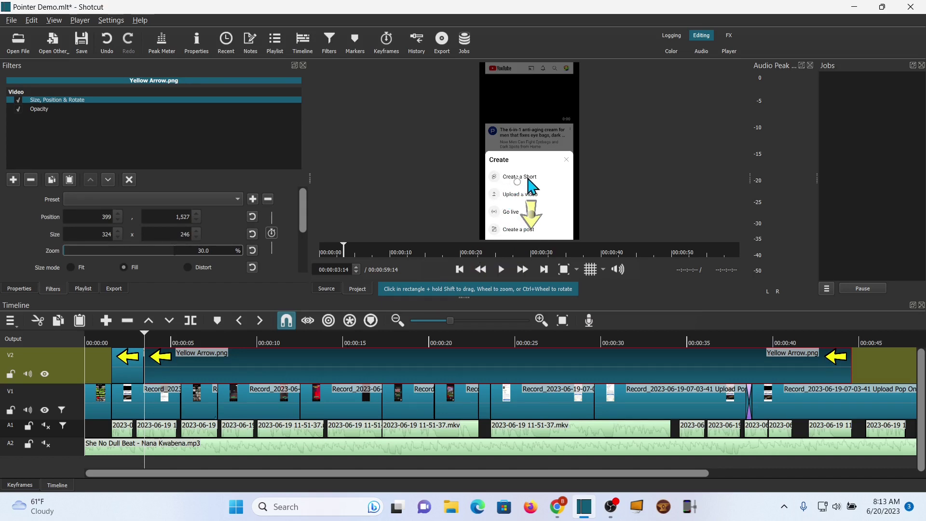
# Step: Aim the second arrow at 'Upload a video', then split again at 00:00:05:14
pyautogui.scroll(5, 553, 181)
pyautogui.scroll(3, 545, 175)
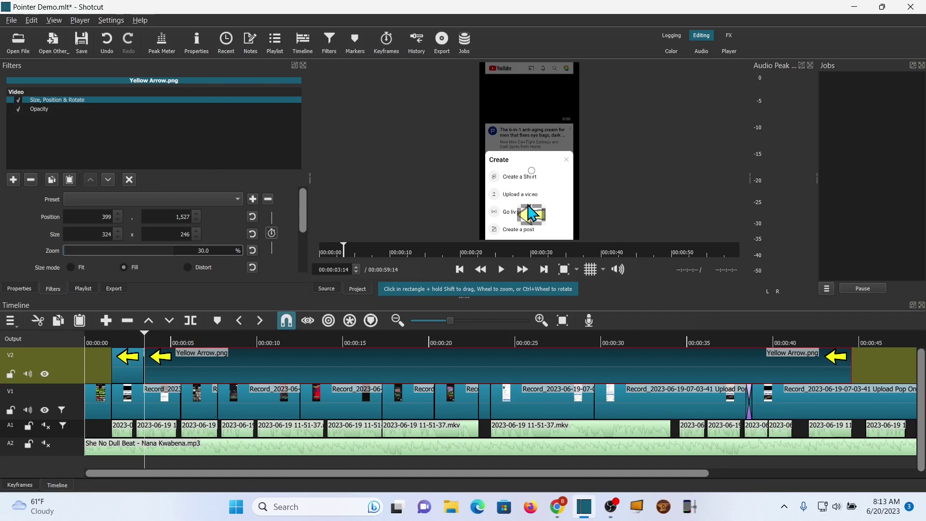
pyautogui.moveTo(529, 214); pyautogui.dragTo(575, 195)
pyautogui.press('pagedown')
pyautogui.press('pagedown')
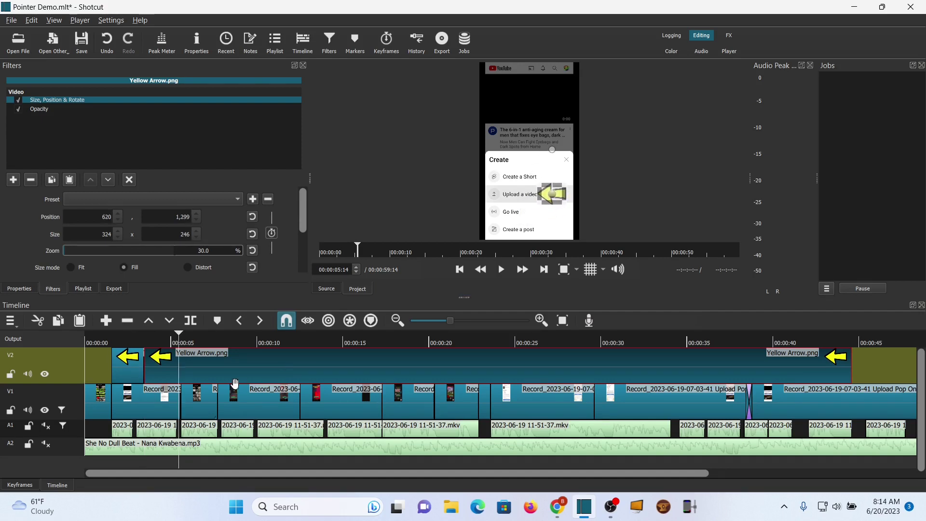
pyautogui.click(191, 320)
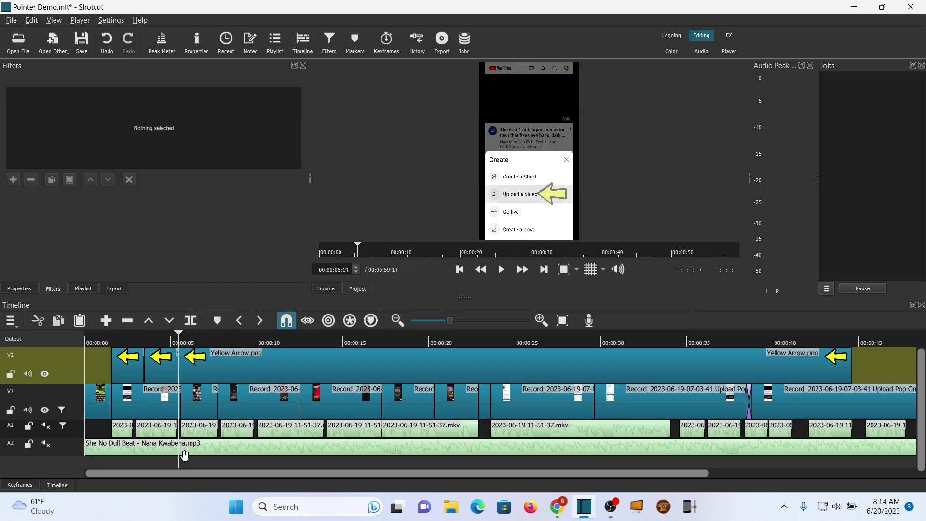
pyautogui.moveTo(182, 462); pyautogui.dragTo(185, 460)
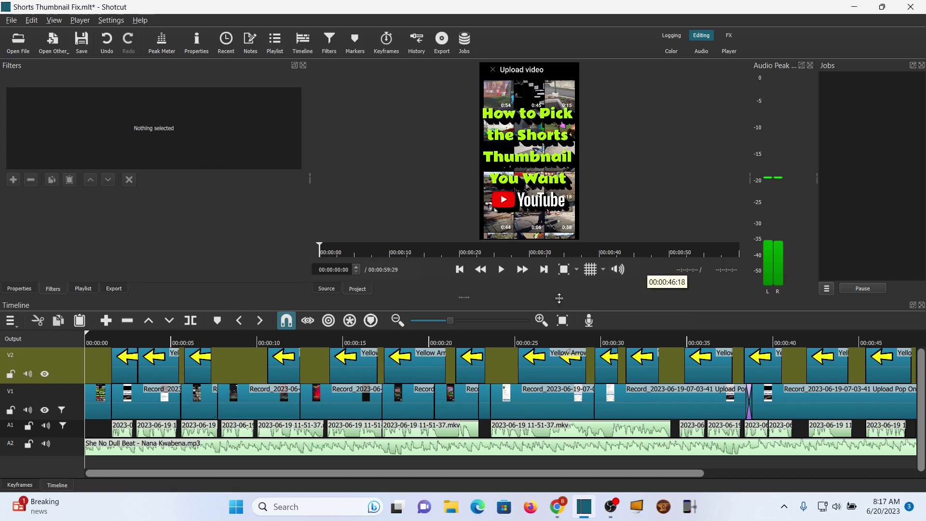
# Step: Play back the finished Shorts Thumbnail Fix edit from the first arrow clip, pausing at 00:00:33:02
pyautogui.click(114, 459)
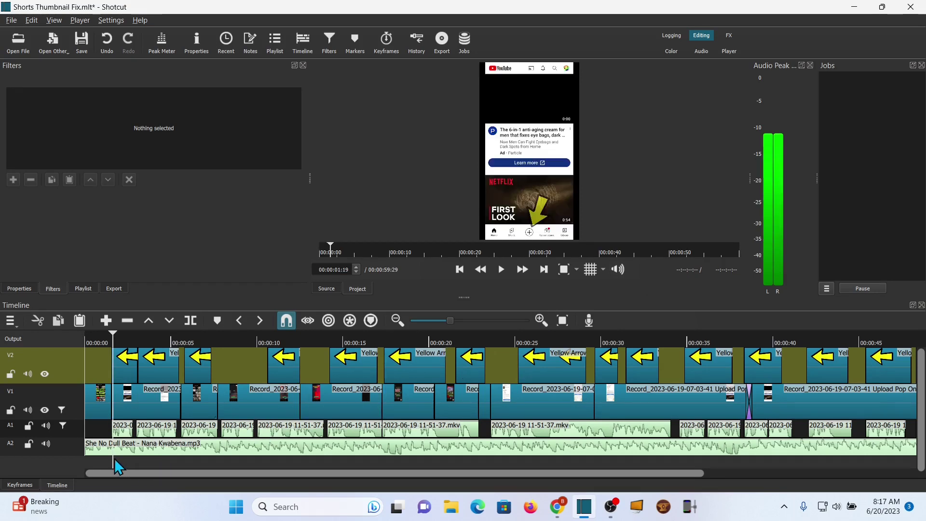
pyautogui.click(502, 269)
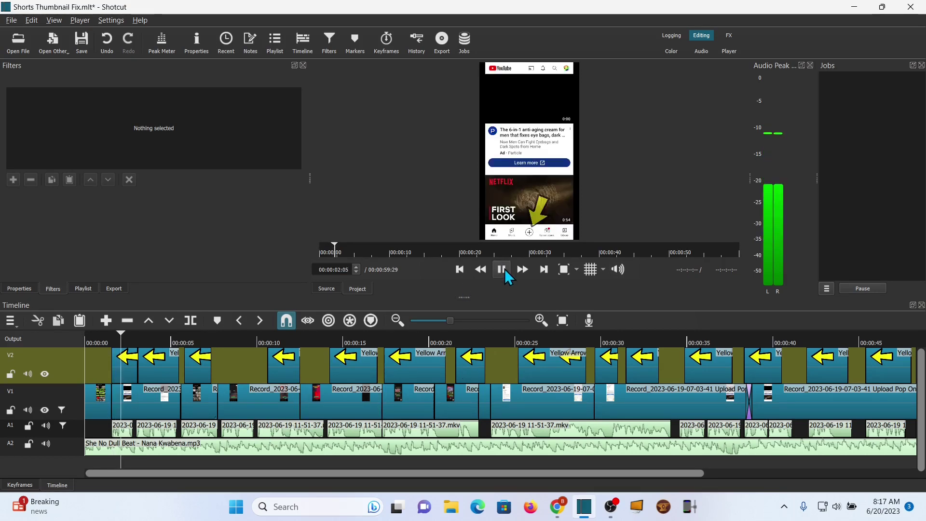
pyautogui.click(504, 269)
pyautogui.hotkey('ctrl', 'm')
pyautogui.click(502, 273)
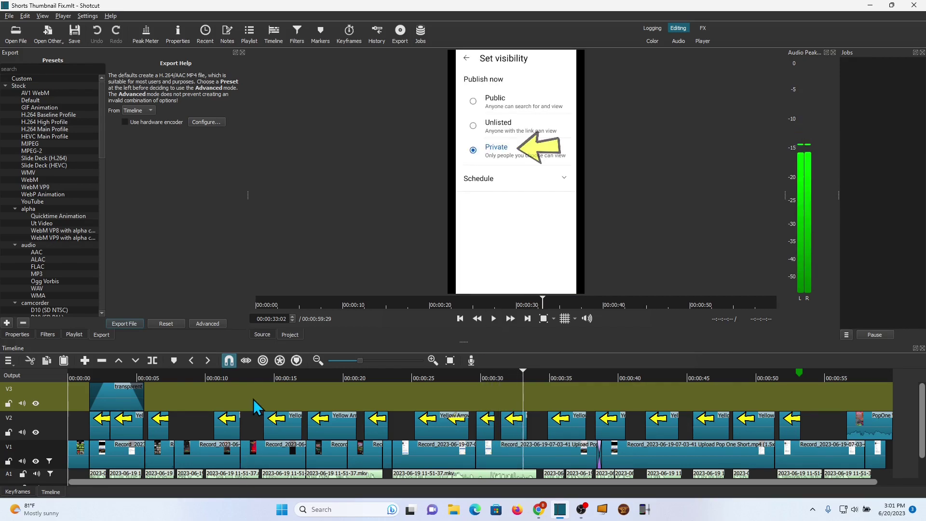
pyautogui.click(268, 399)
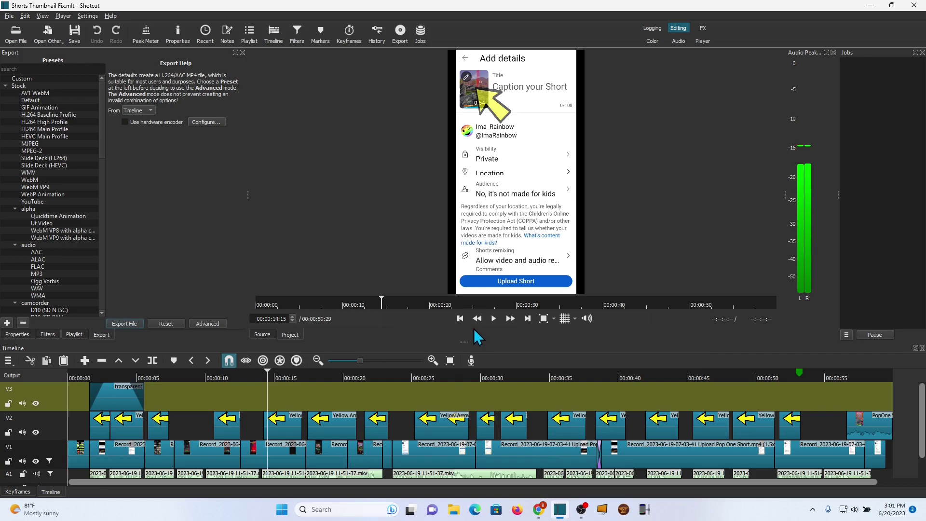
pyautogui.click(349, 397)
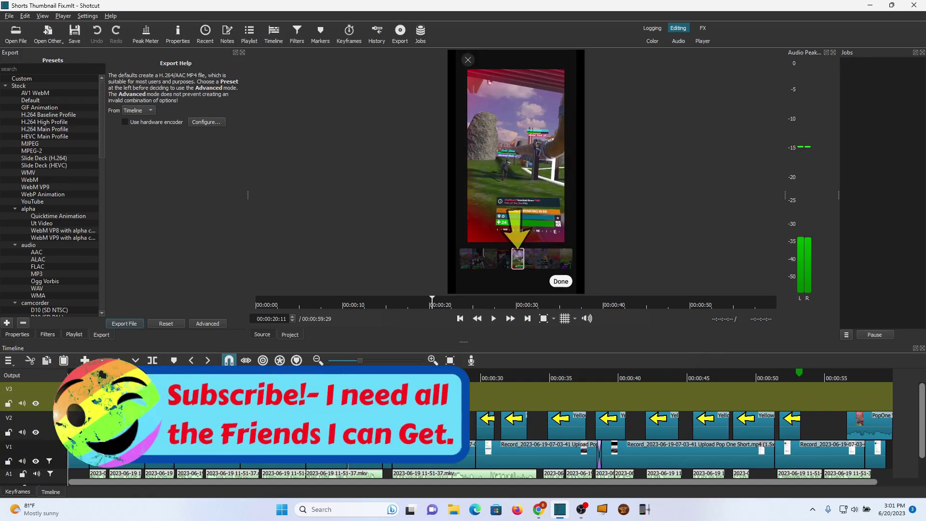
pyautogui.click(495, 319)
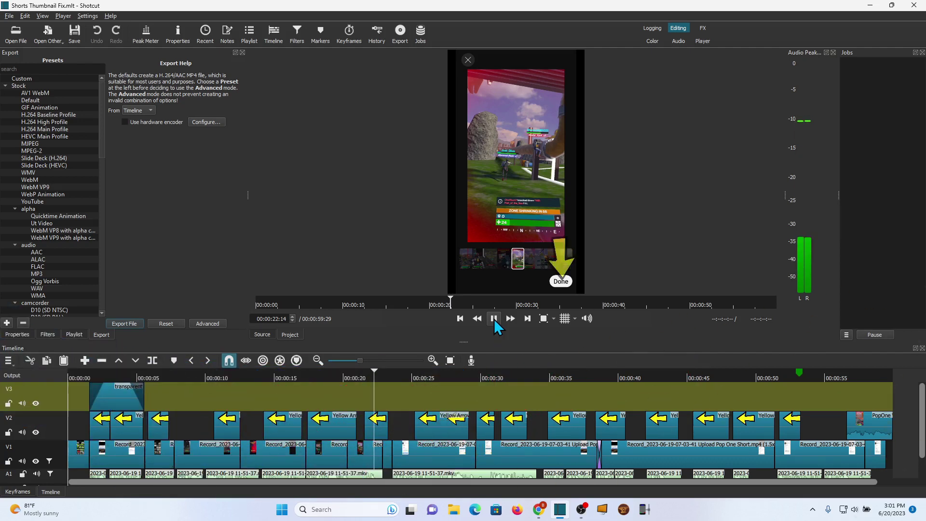
pyautogui.click(494, 319)
pyautogui.click(668, 392)
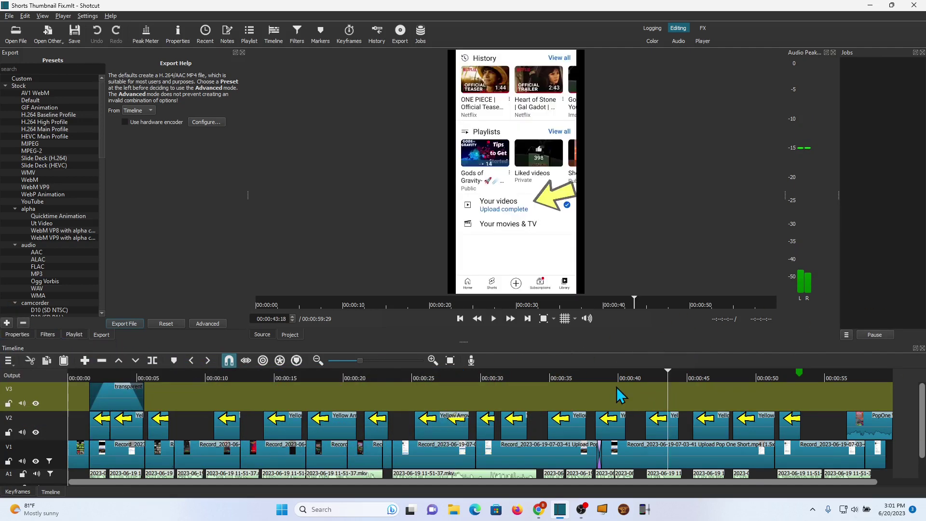
pyautogui.click(495, 316)
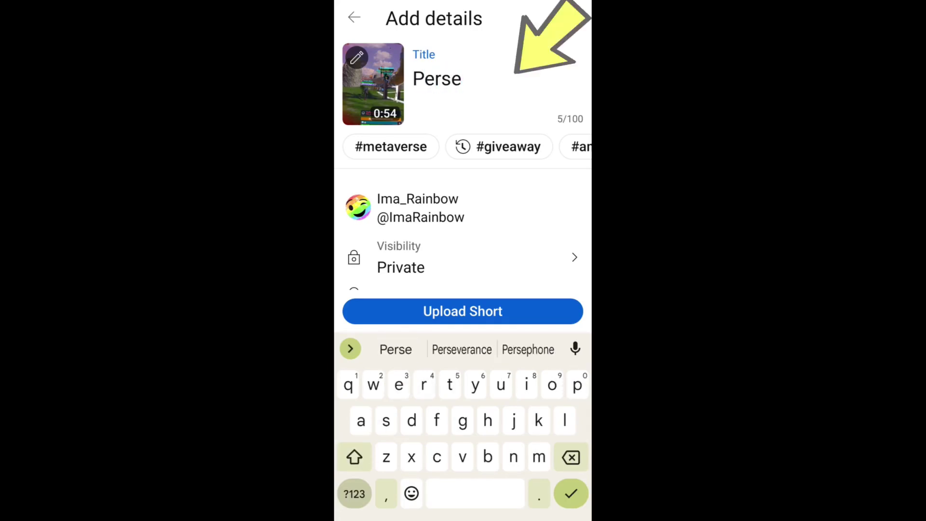
# Step: Enter the Short's title 'Perseverance (Pop One)'
pyautogui.write('Pop One')
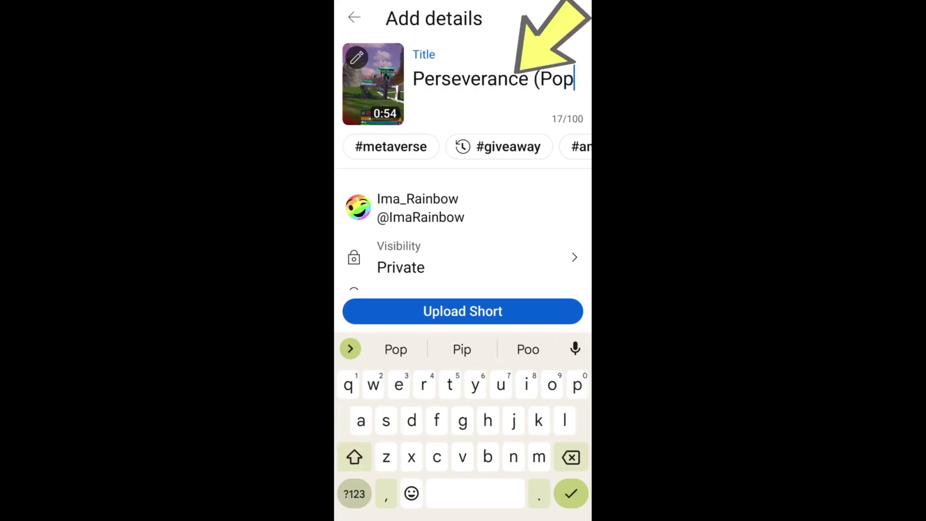
pyautogui.click(355, 494)
pyautogui.write(')')
pyautogui.scroll(-4, 554, 159)
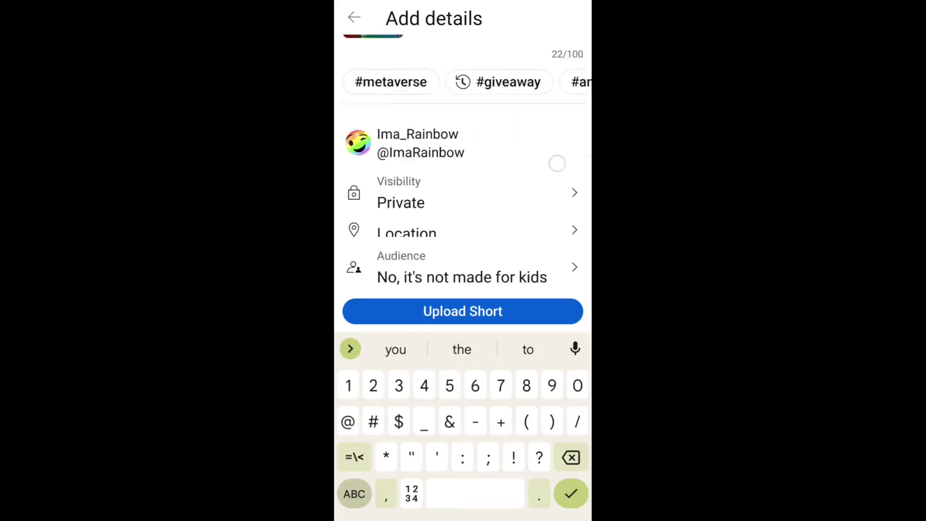
# Step: Leave visibility set to Private and upload the Short
pyautogui.click(539, 115)
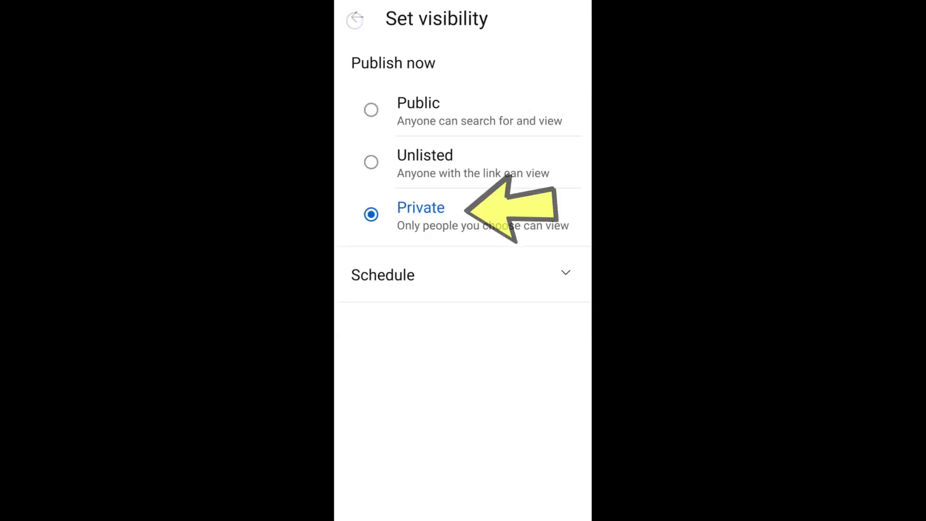
pyautogui.click(355, 20)
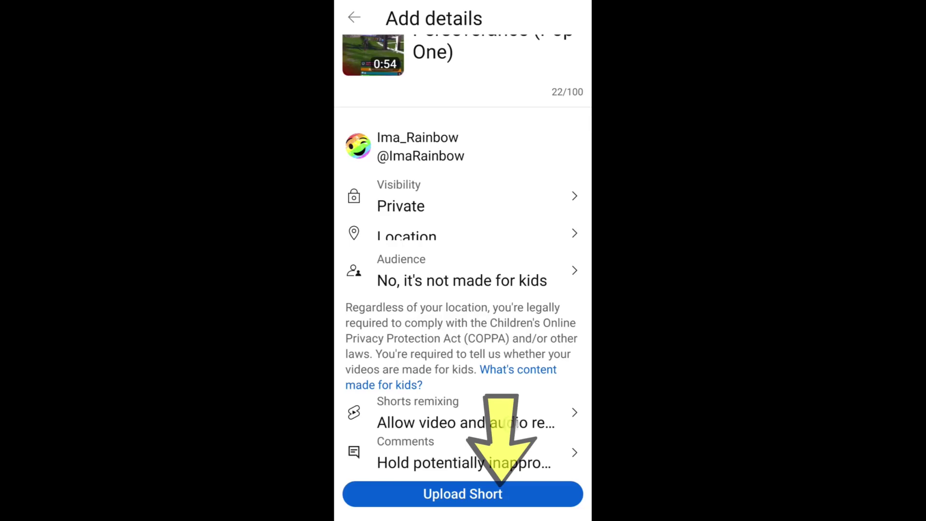
pyautogui.click(477, 492)
# Step: Via Library > Your videos, edit the Perseverance (Pop One) Short and open Add description
pyautogui.click(568, 494)
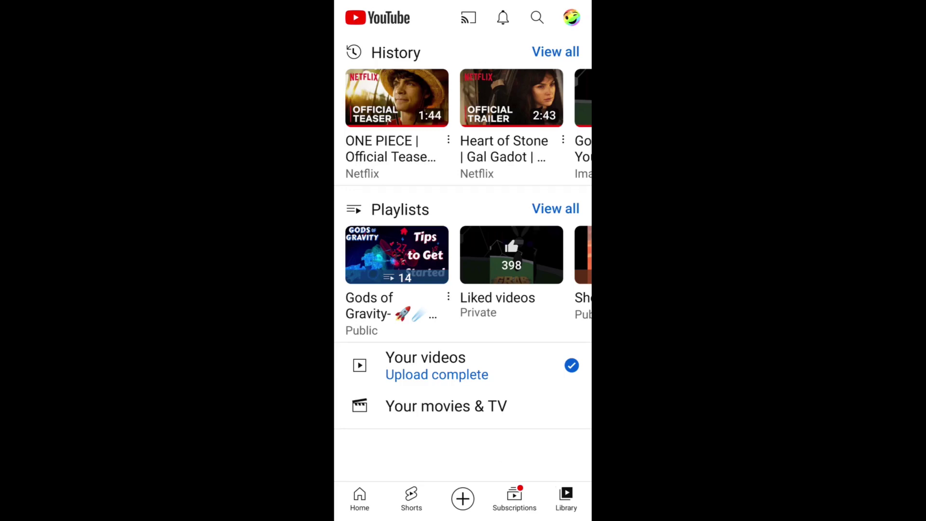
pyautogui.scroll(-1, 463, 261)
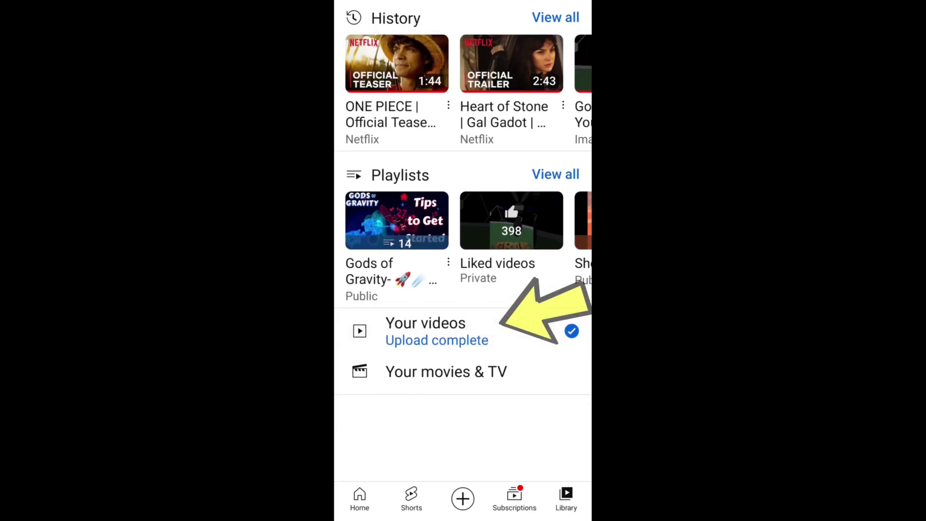
pyautogui.click(425, 331)
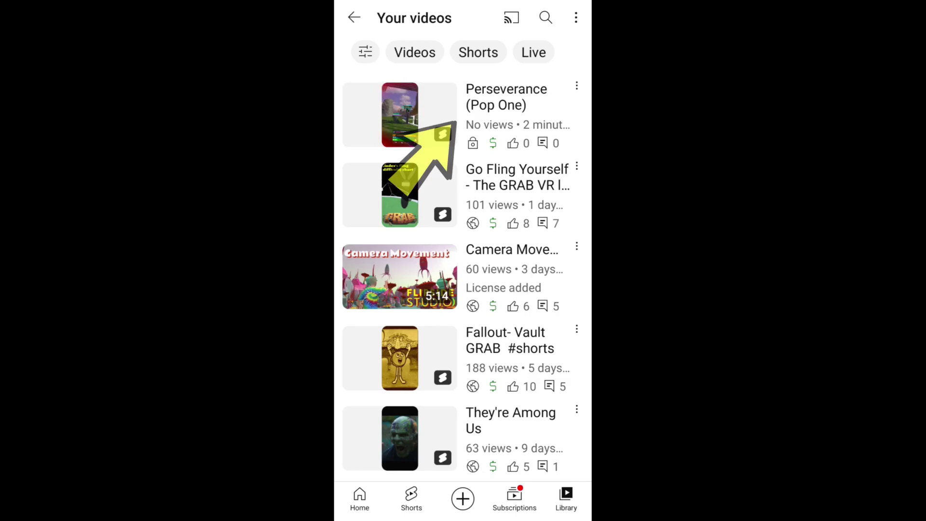
pyautogui.click(576, 86)
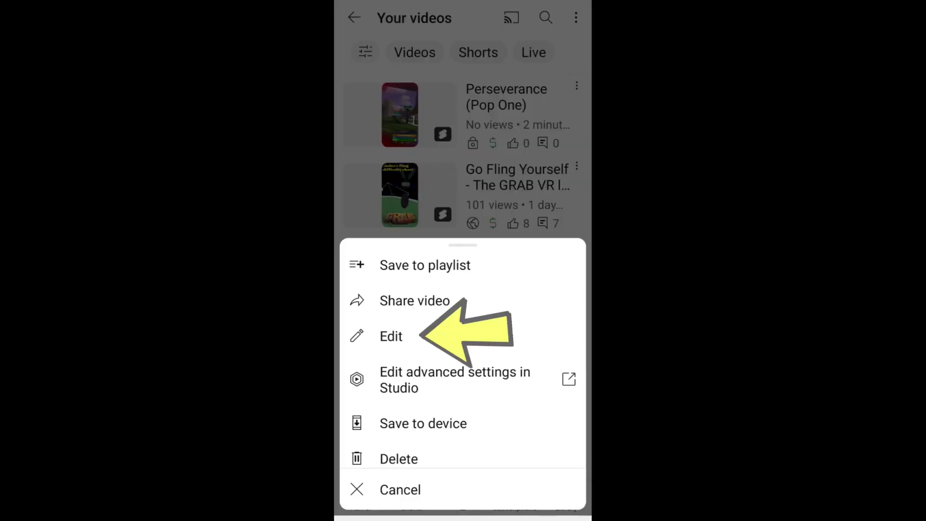
pyautogui.click(423, 335)
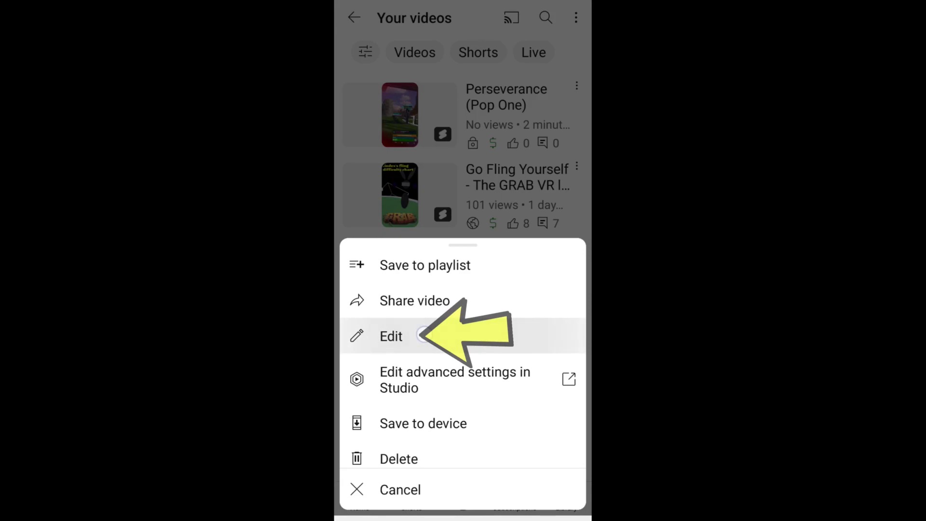
pyautogui.click(513, 186)
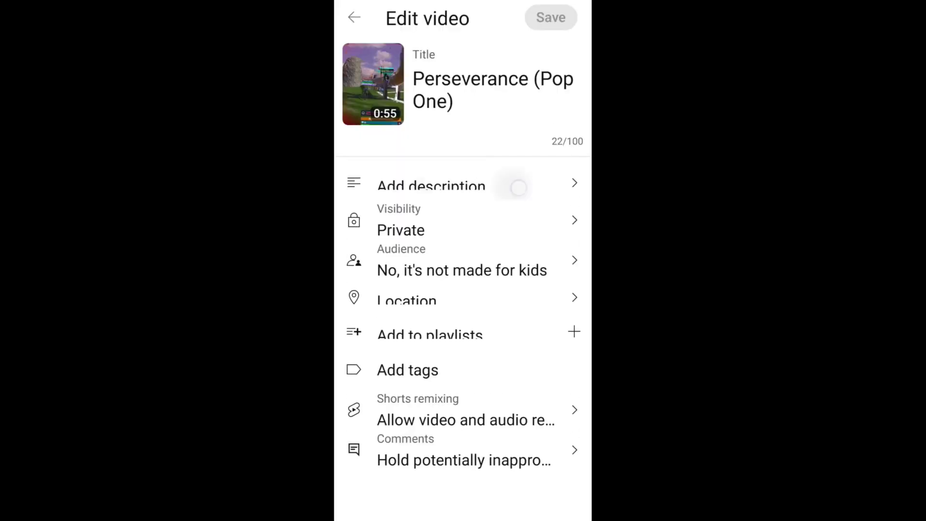